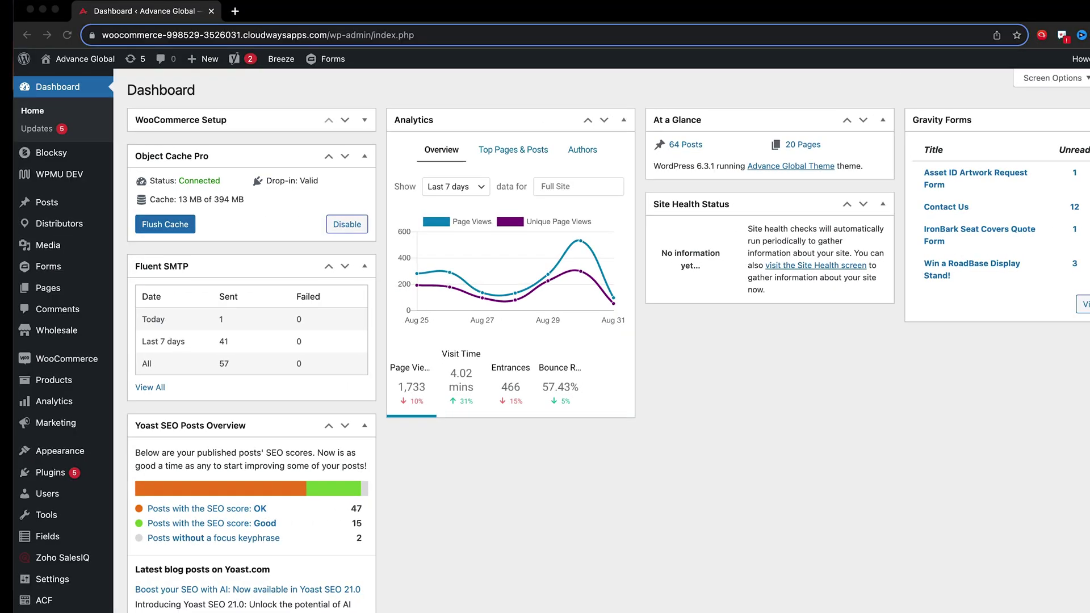
- Open the Advance Global storefront in a new tab, browse it, then return to the Dashboard tab
mouse_move(76, 58)
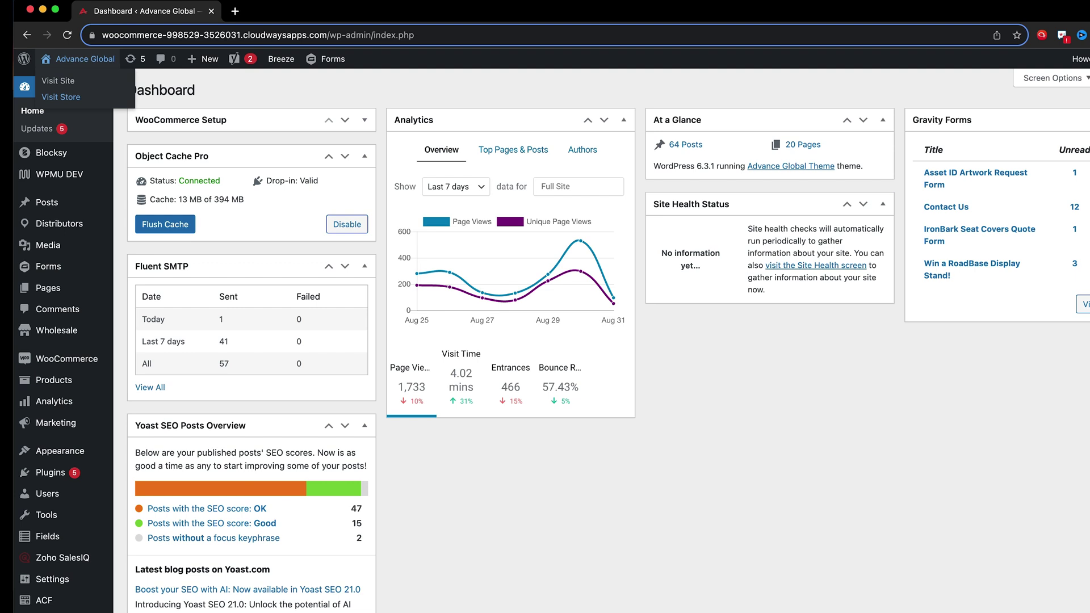
right_click(69, 97)
left_click(94, 104)
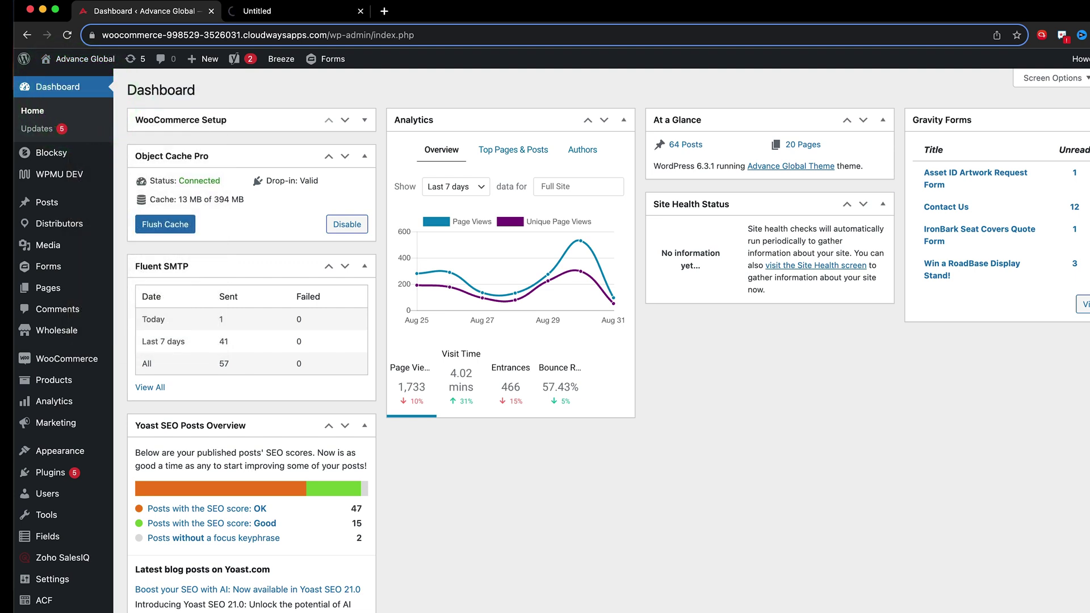
left_click(260, 10)
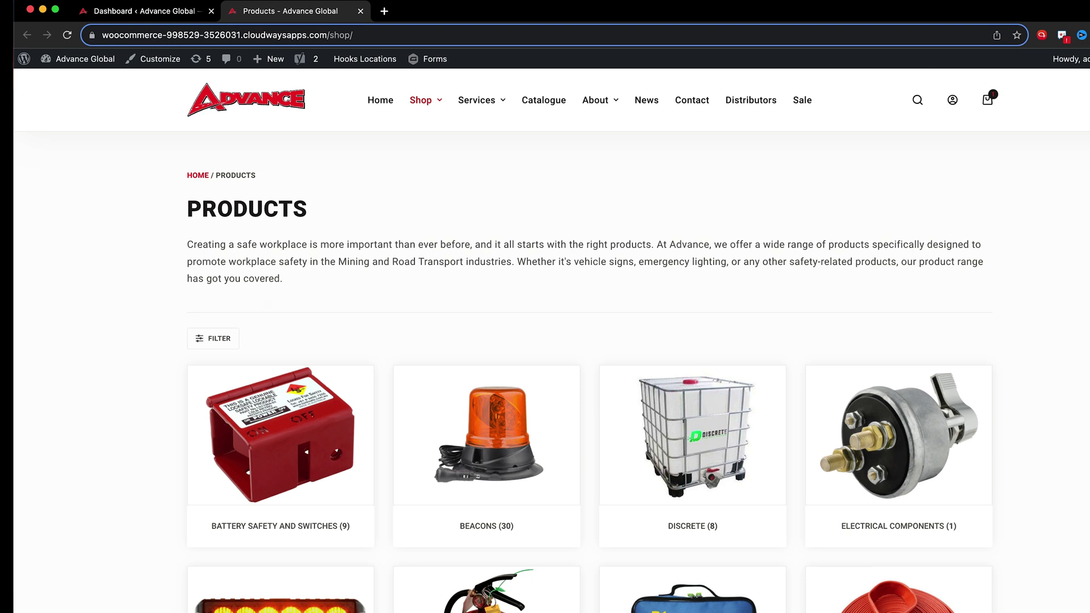
scroll(545, 341, "down", 7)
scroll(545, 341, "up", 6)
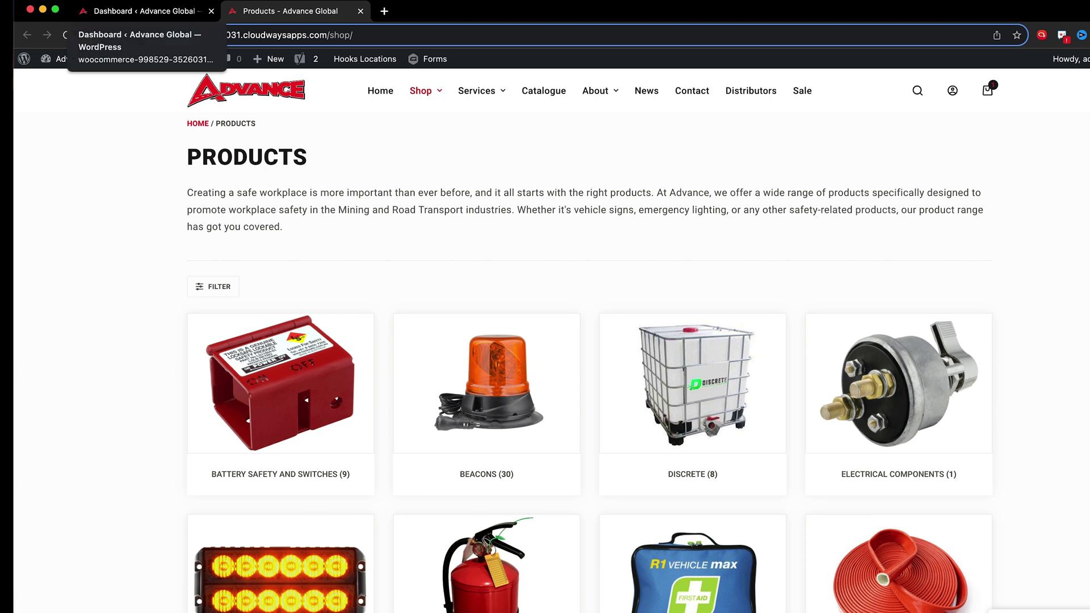
left_click(142, 11)
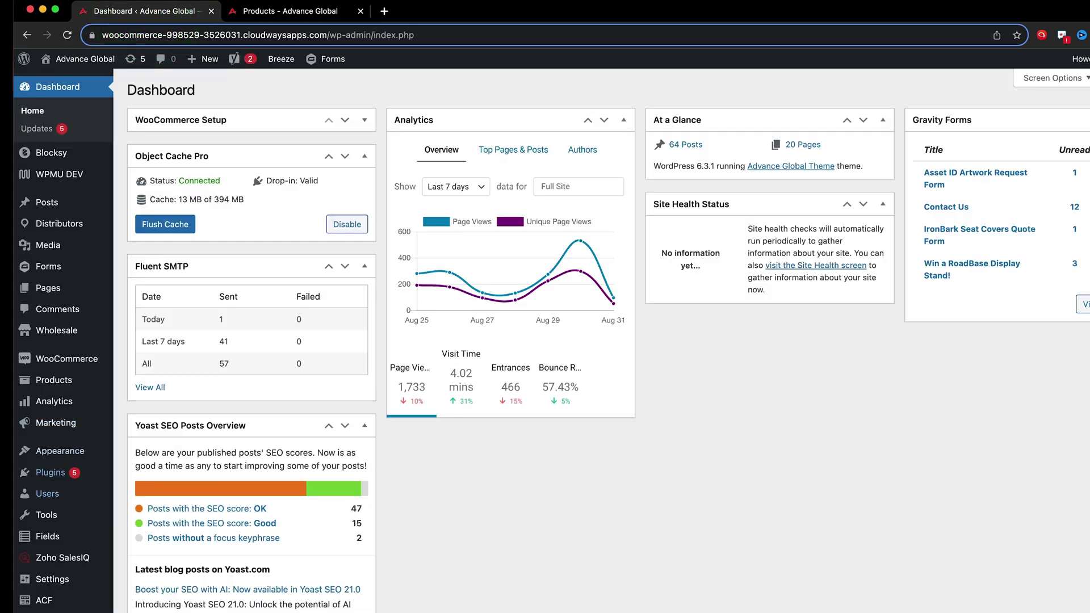
- Upload mrkwp-woosalefilter-premium.1.0.1.zip from the Desktop, install it and activate the plugin
mouse_move(50, 473)
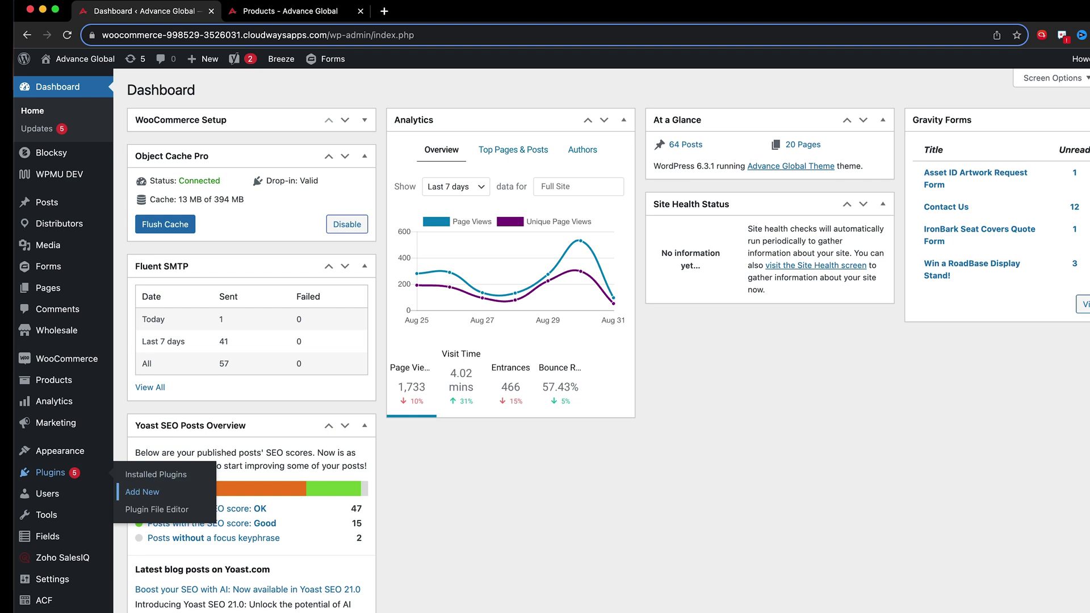
left_click(158, 490)
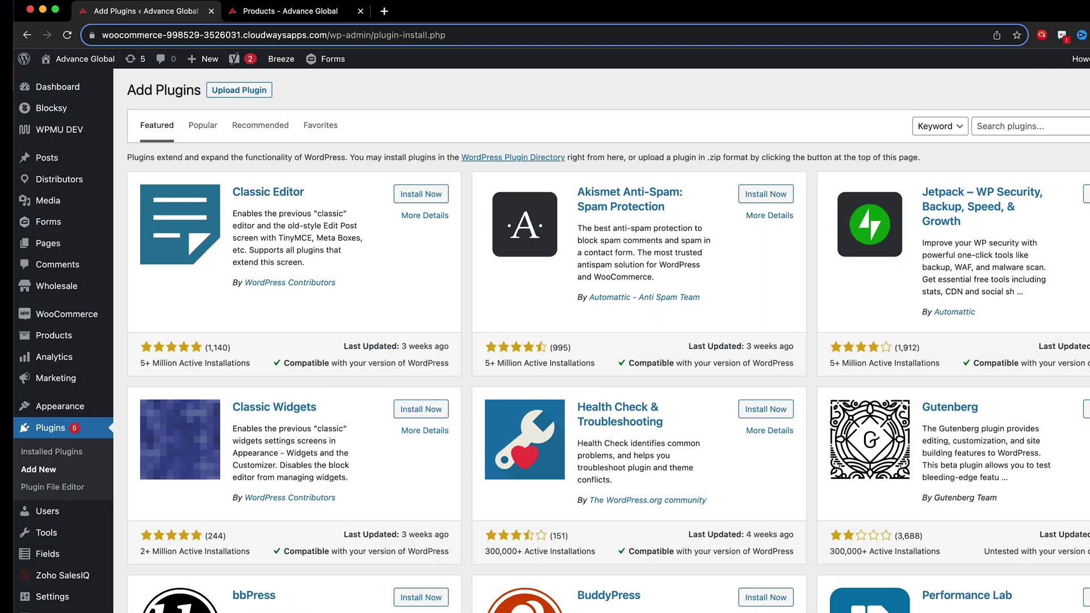
left_click(248, 87)
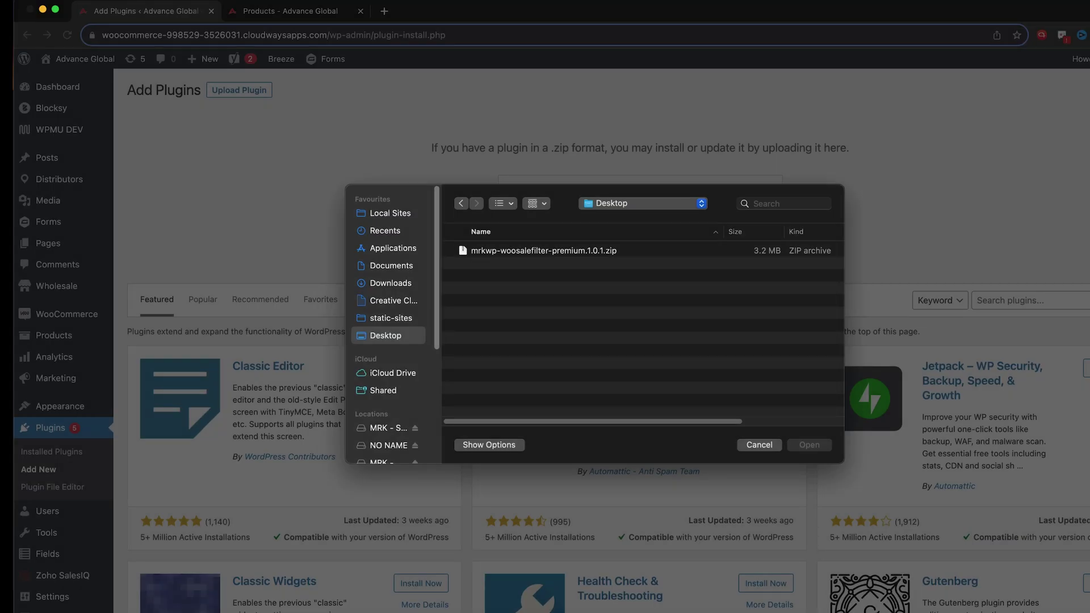
left_click(487, 250)
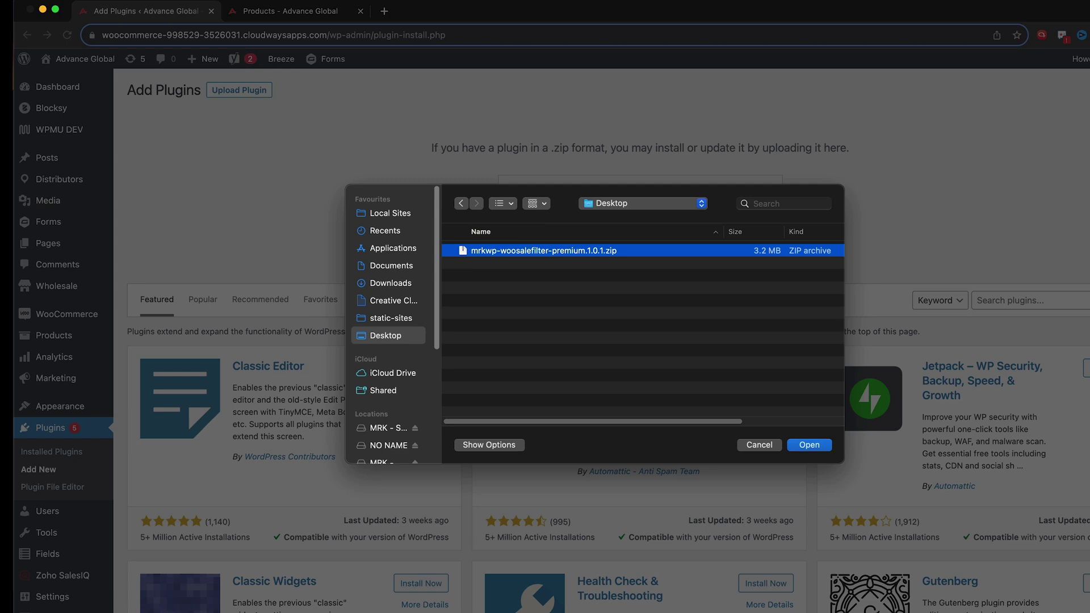
left_click(809, 444)
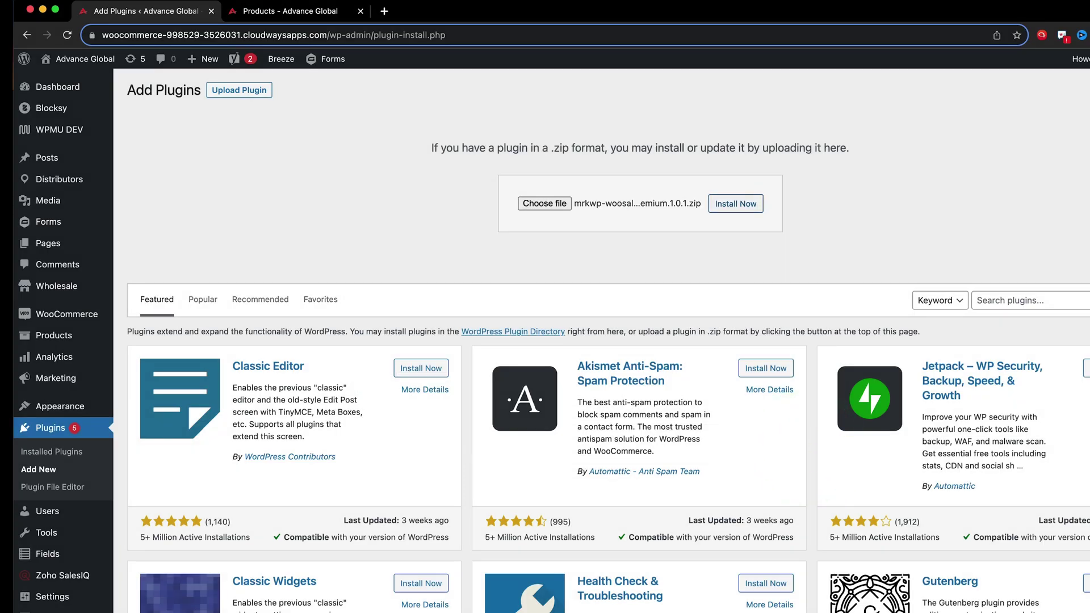
left_click(732, 204)
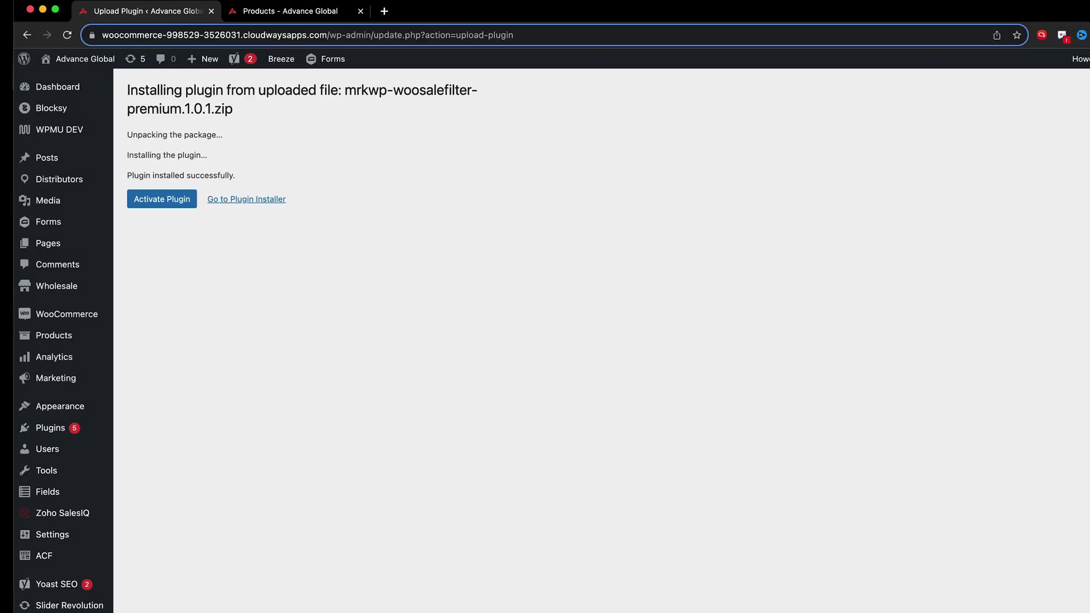
left_click(162, 199)
- Paste the license key, opt in to update messages, activate the license, then select 'Advance Global.' in the excerpt
left_click(584, 196)
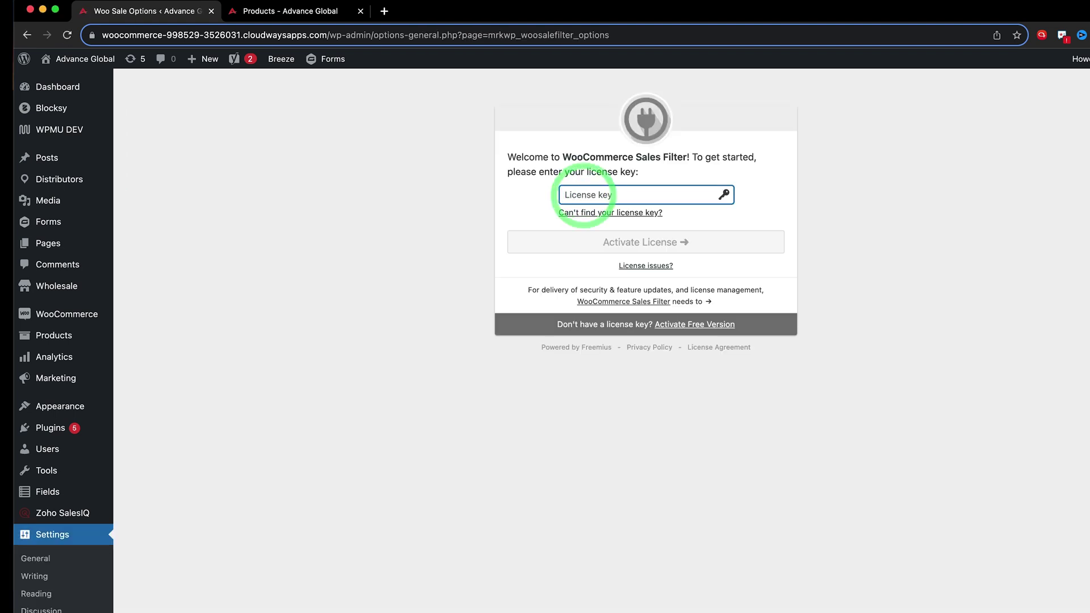
key("super+v")
key("Return")
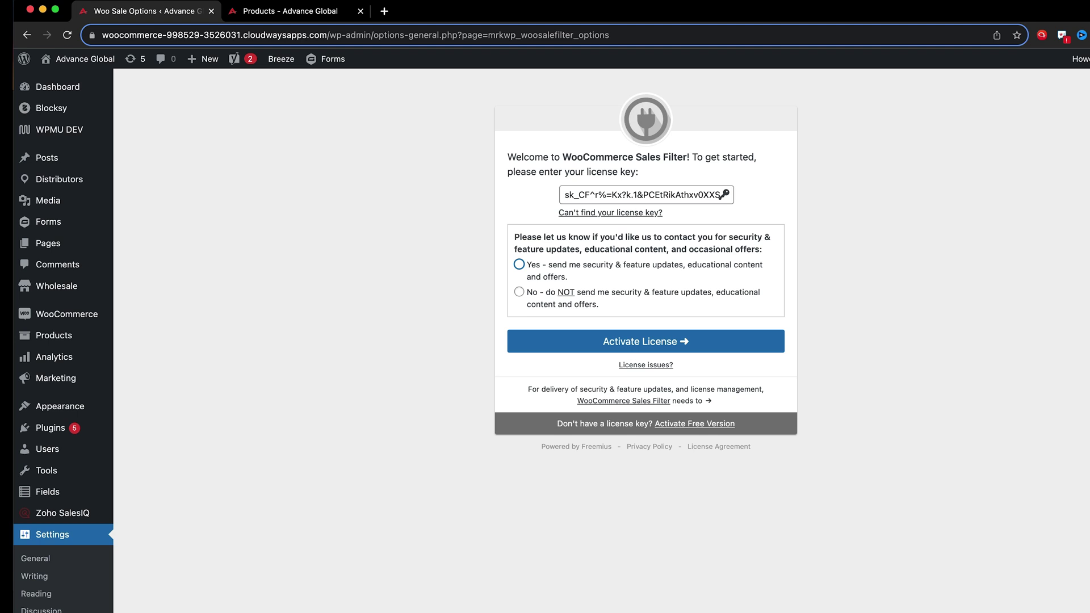
left_click(519, 264)
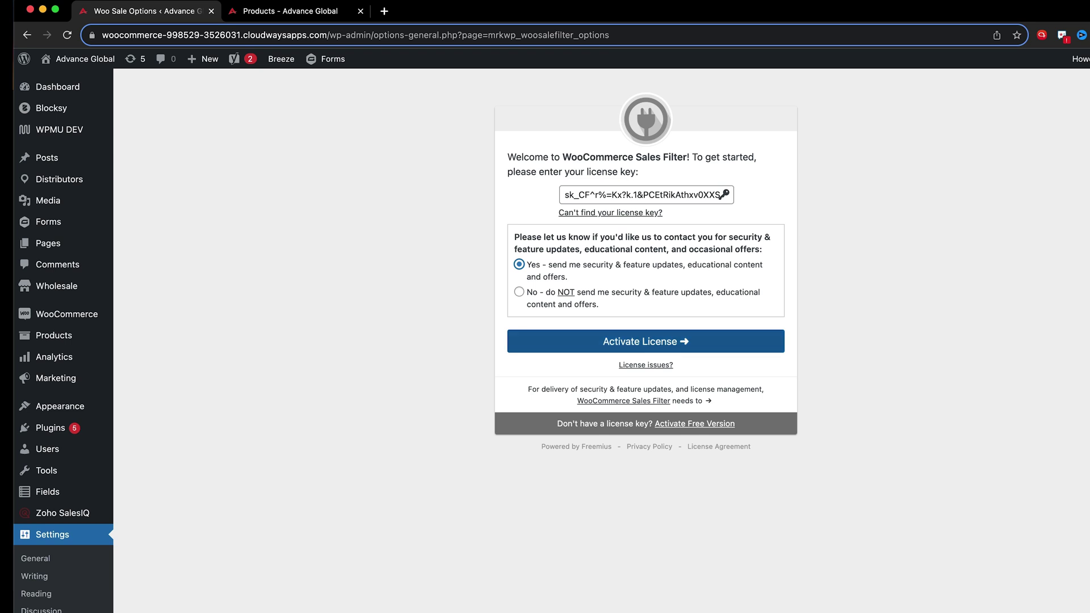
left_click(637, 342)
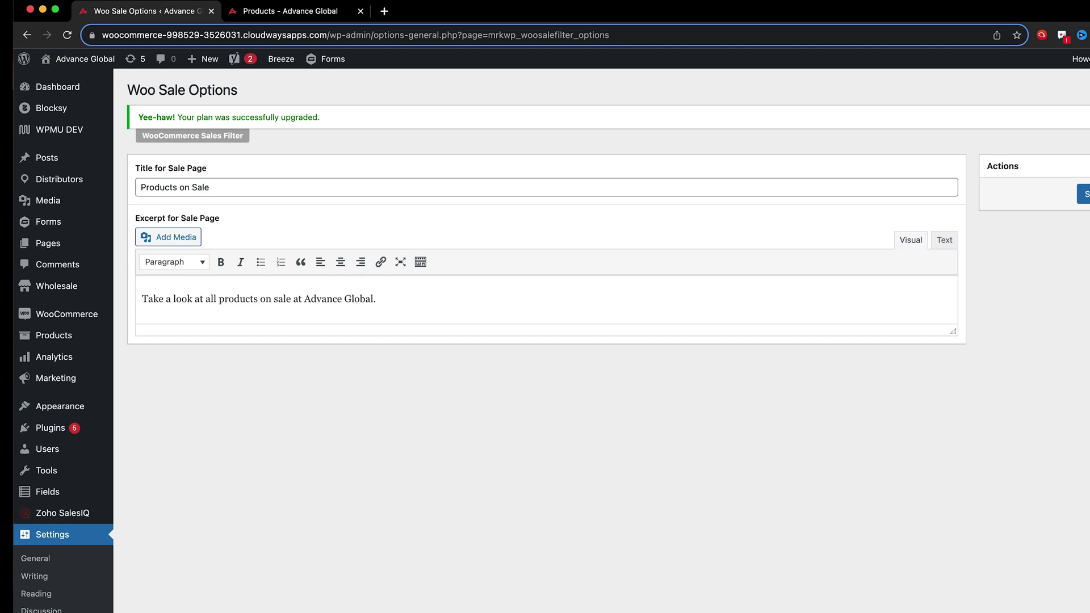
left_click_drag(377, 299, 304, 300)
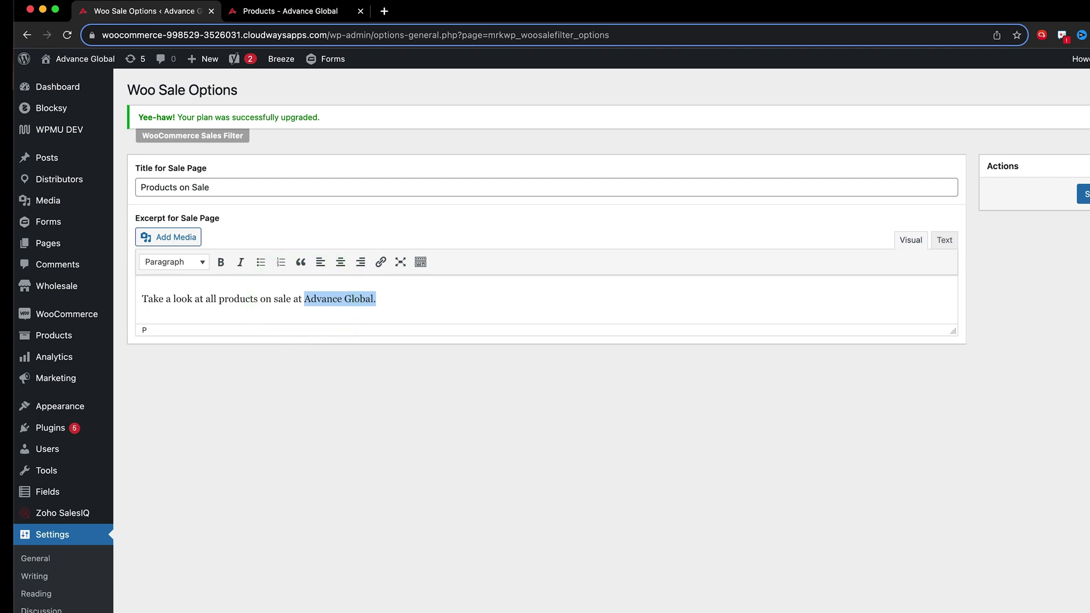
left_click(250, 10)
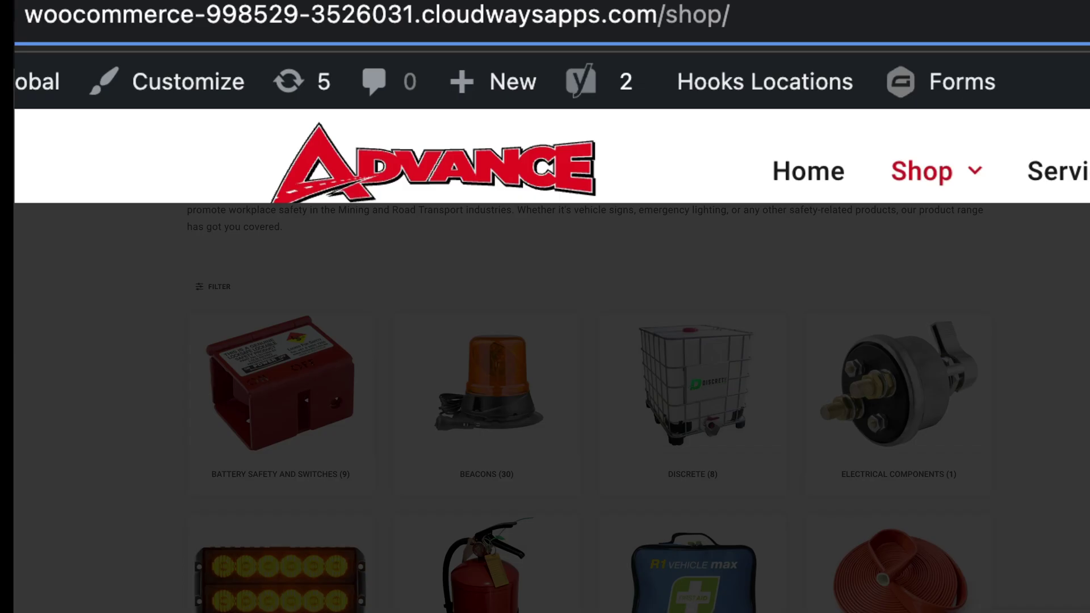
left_click(376, 34)
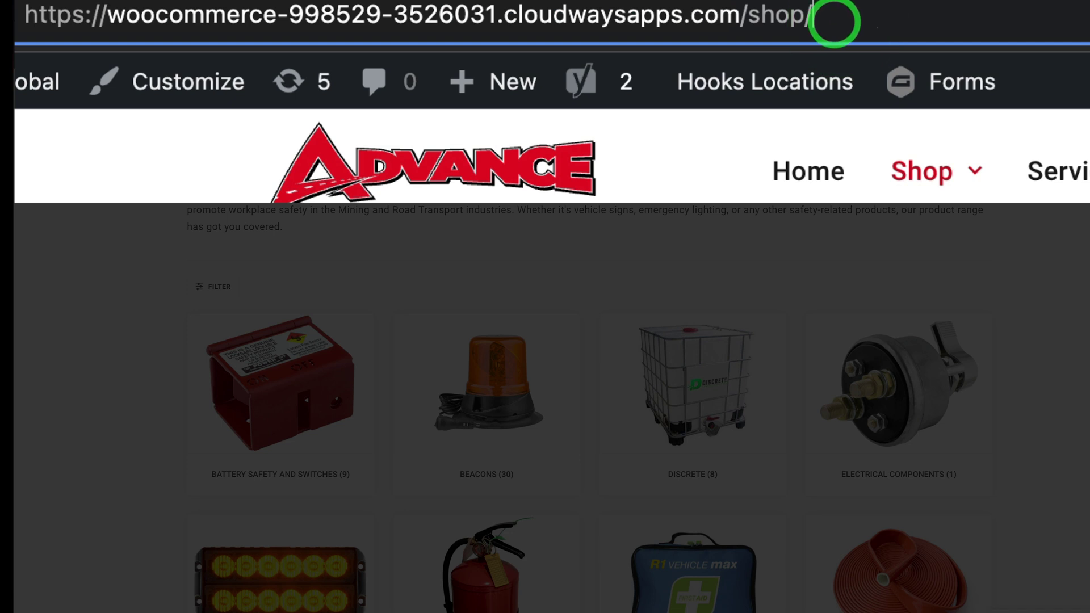
type("?sale")
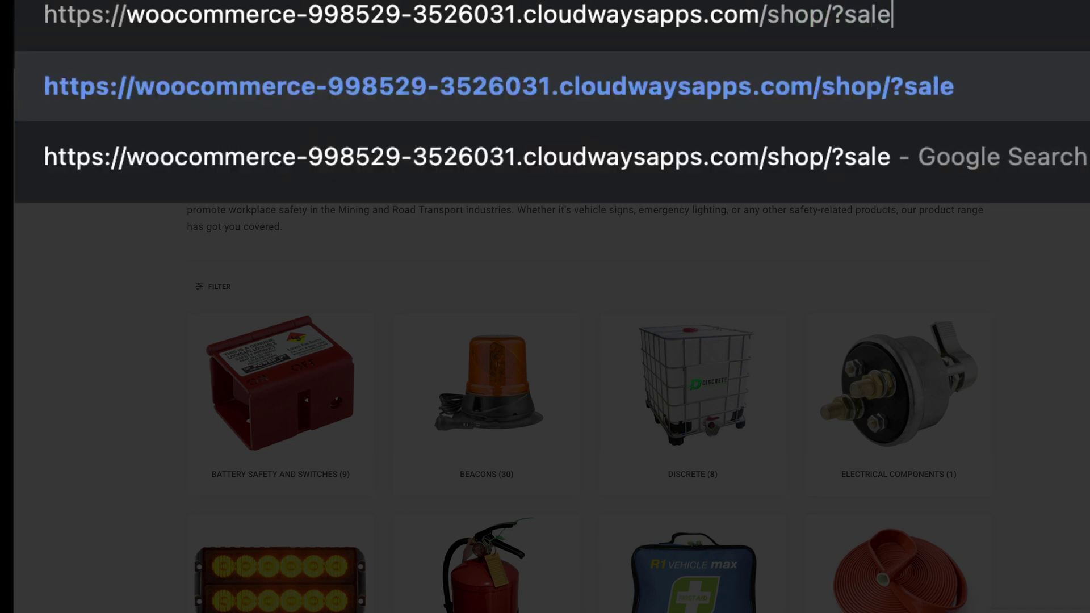
type("=tru")
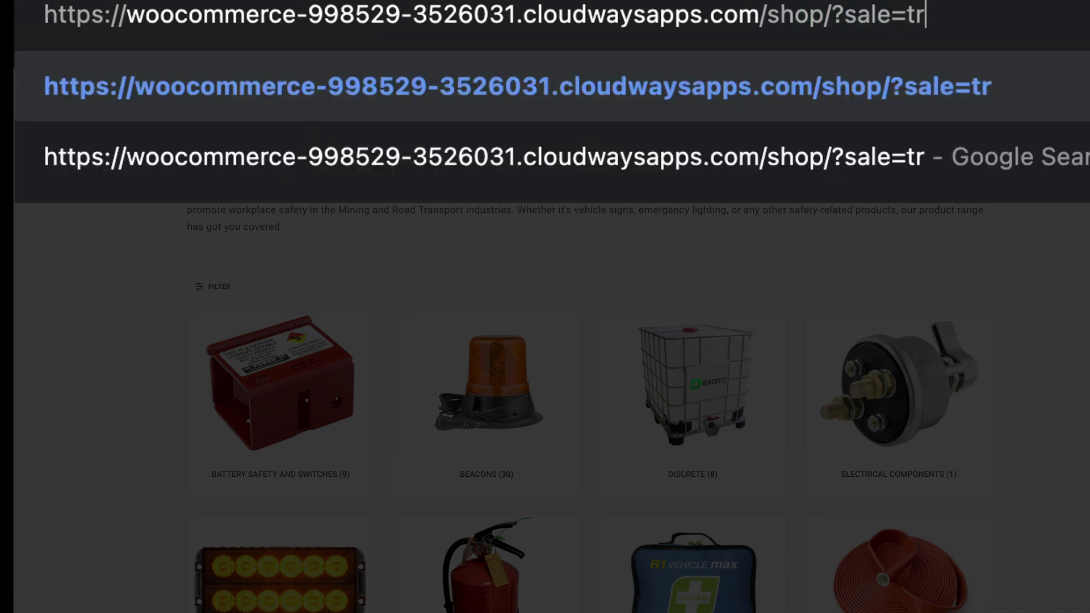
type("e")
key("Return")
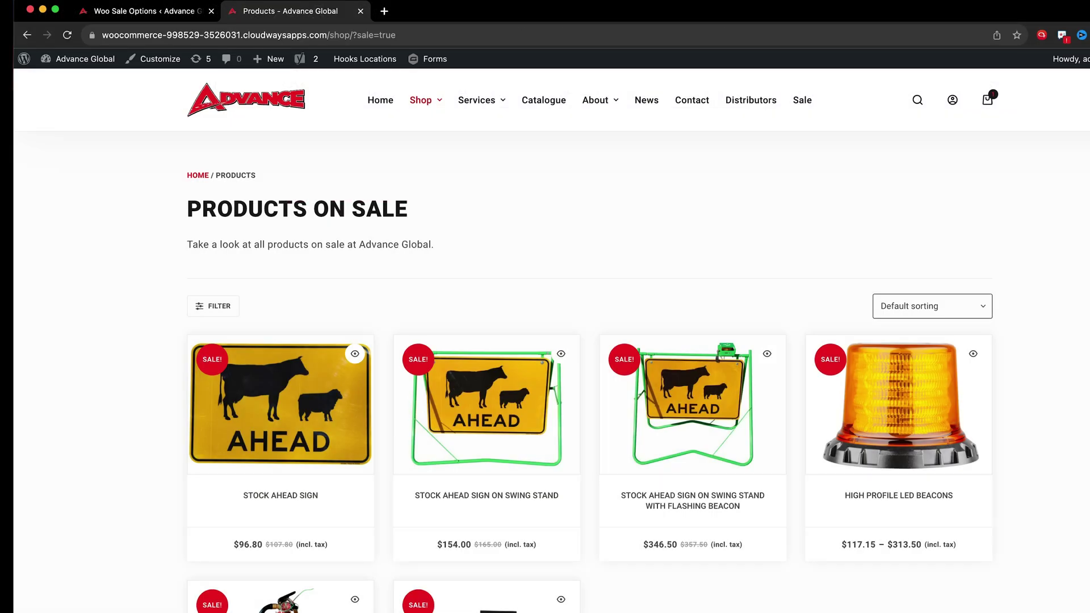
scroll(545, 341, "down", 3)
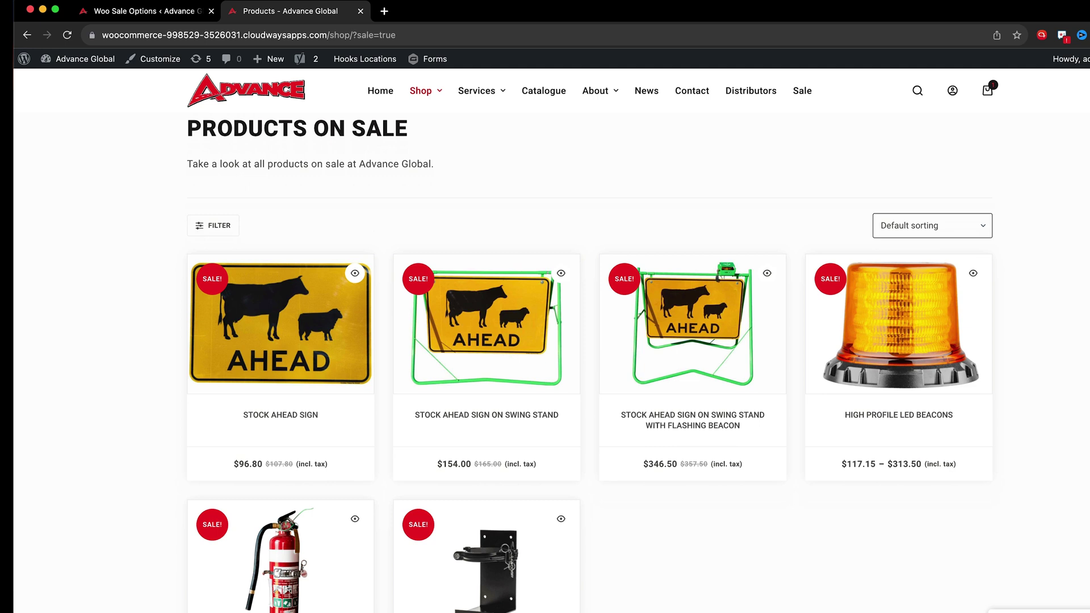
scroll(544, 341, "up", 3)
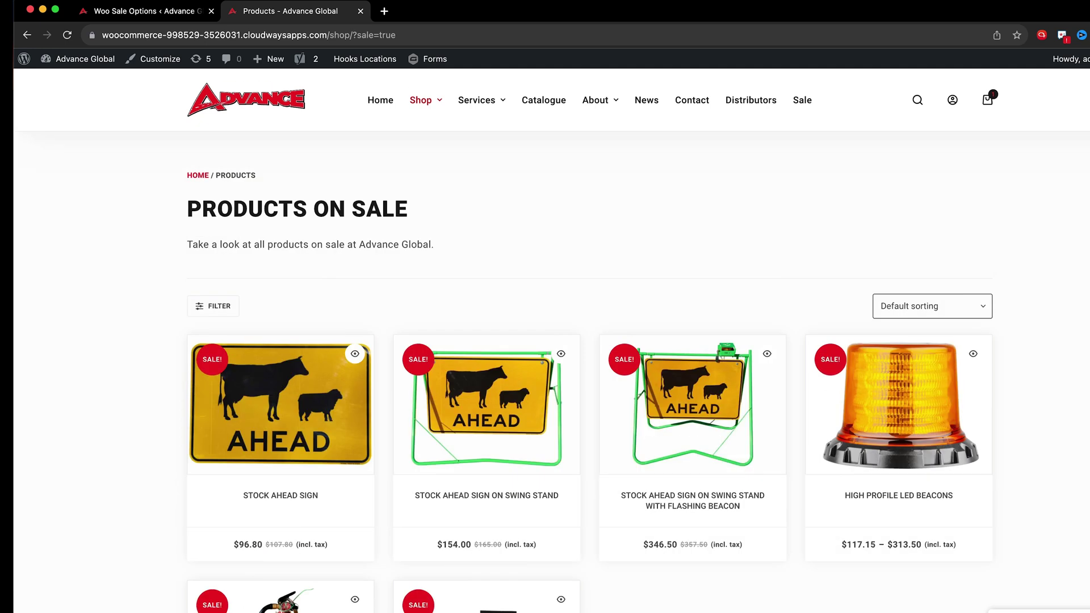
left_click_drag(187, 209, 409, 210)
left_click(438, 212)
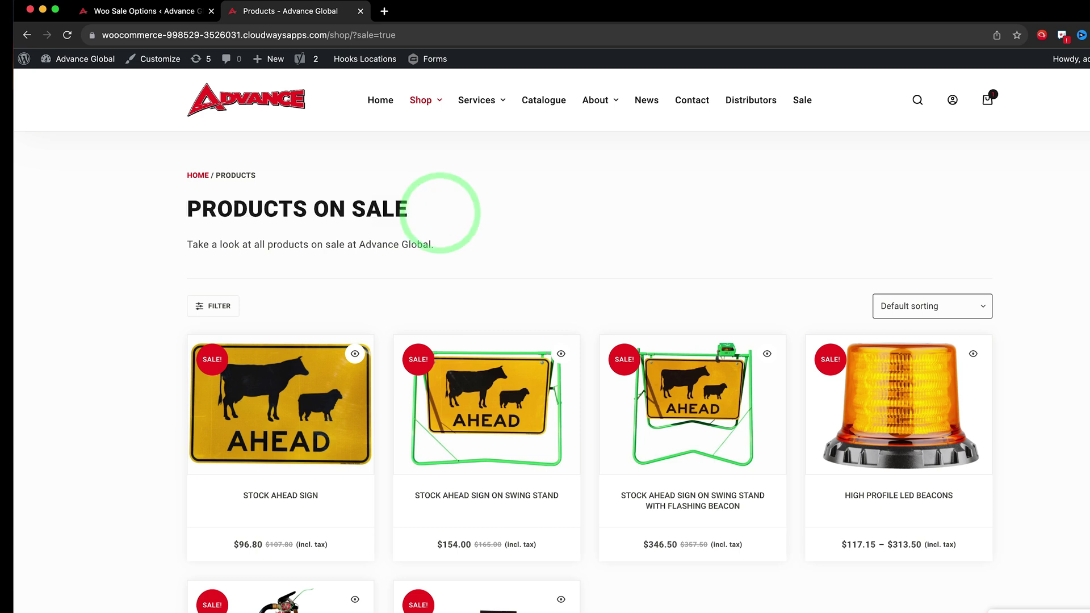
left_click_drag(435, 244, 171, 246)
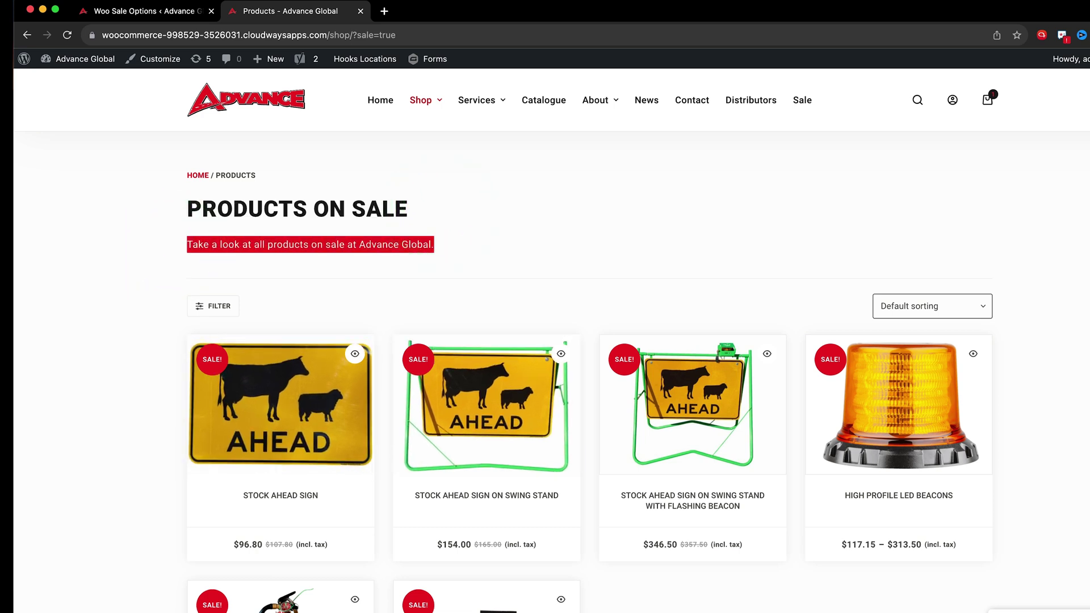
scroll(171, 246, "down", 1)
scroll(545, 340, "down", 2)
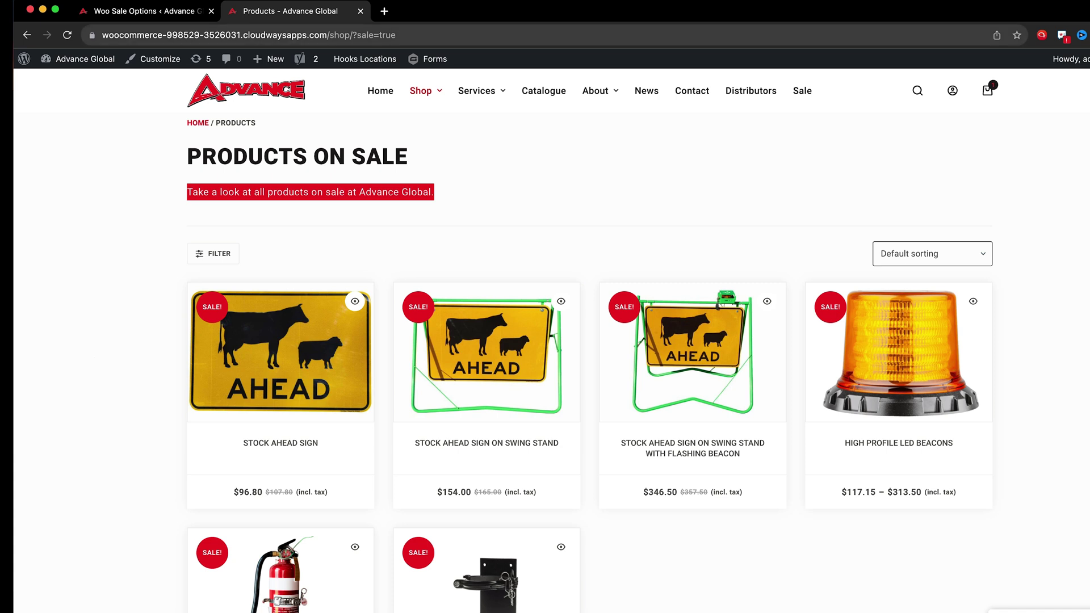
- Append 'Today' to the sale page title and replace 'Advance Global.' with 'my super amazing store.' in the excerpt
left_click(142, 11)
left_click(220, 184)
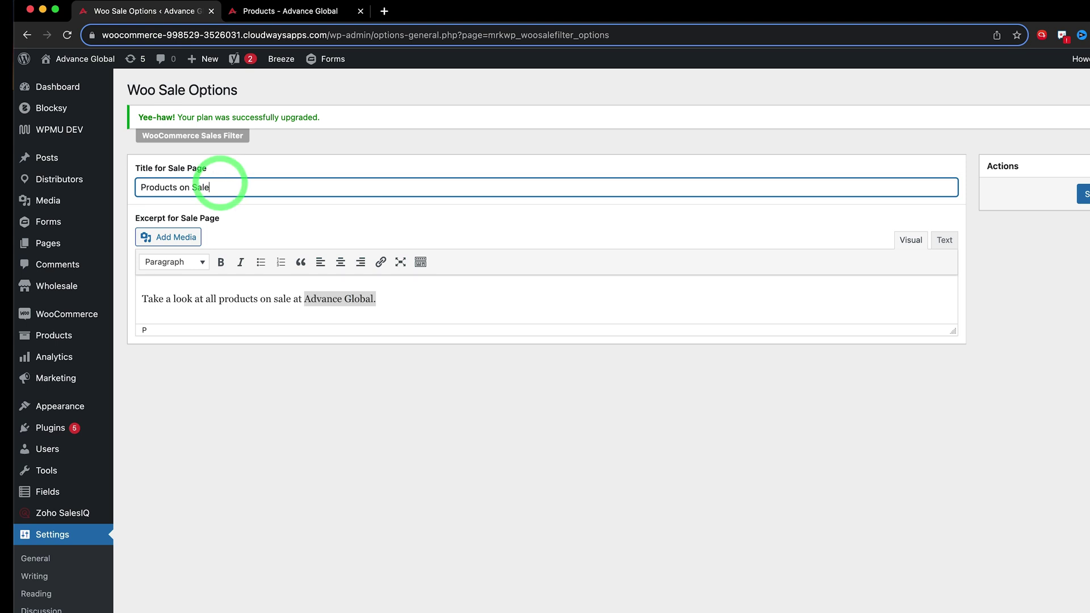
type("Today")
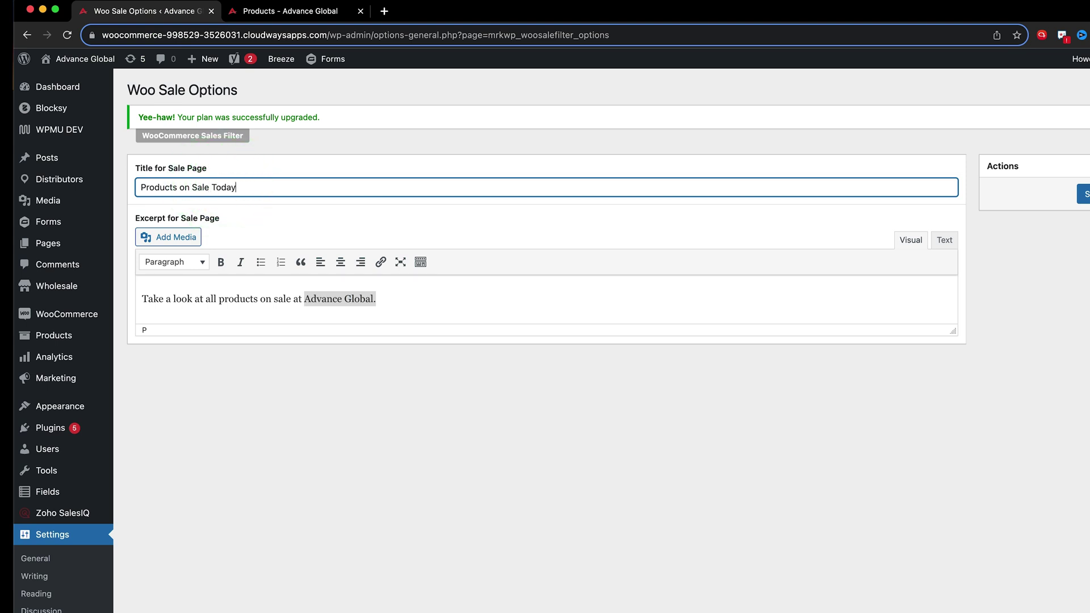
left_click(376, 299)
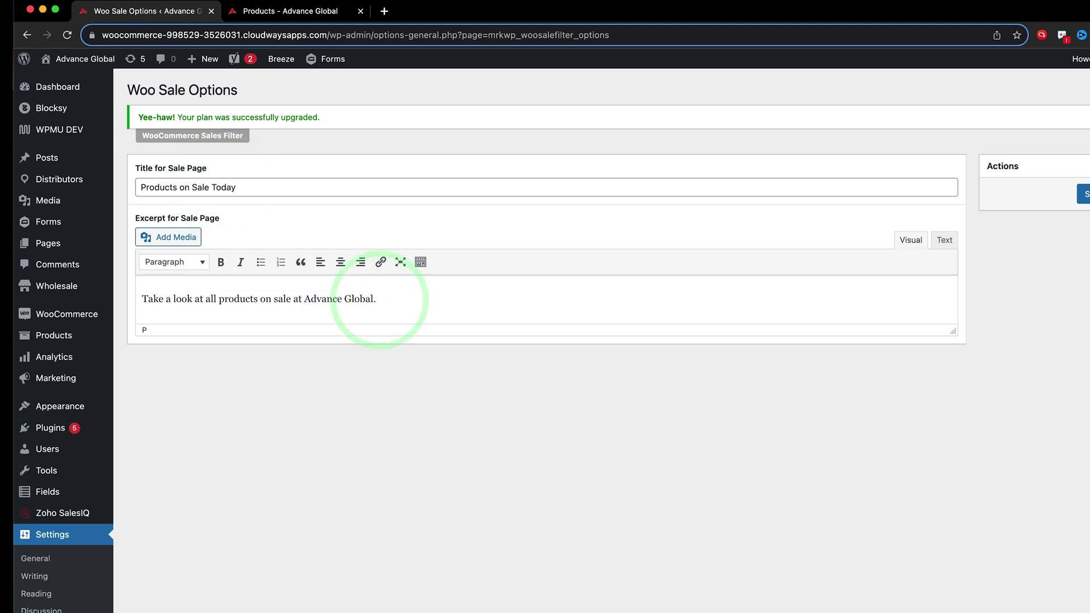
left_click_drag(376, 299, 305, 300)
type("my sup")
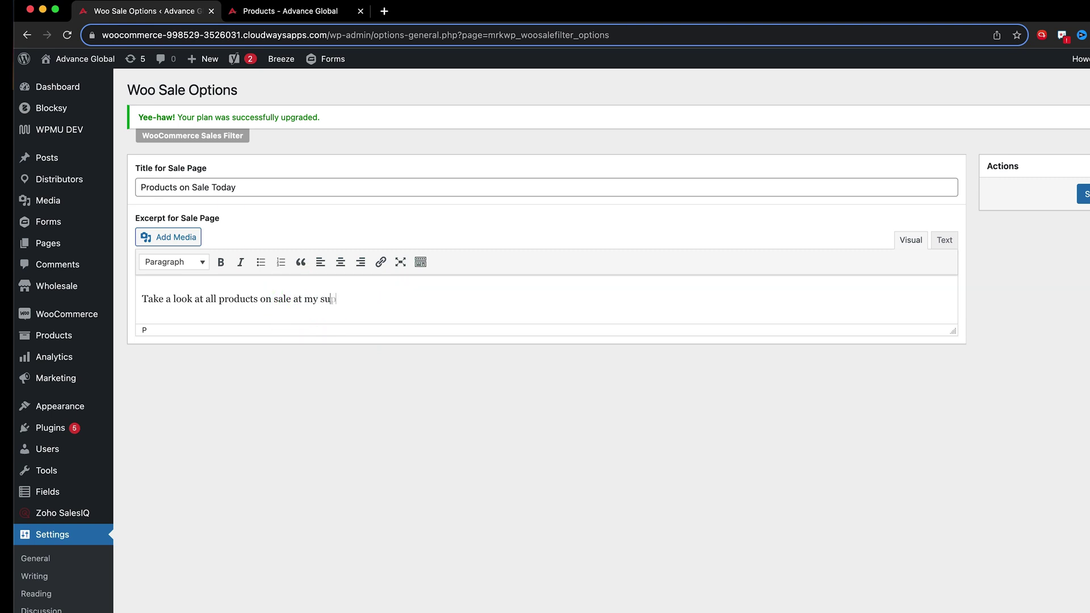
type("er amazing store.")
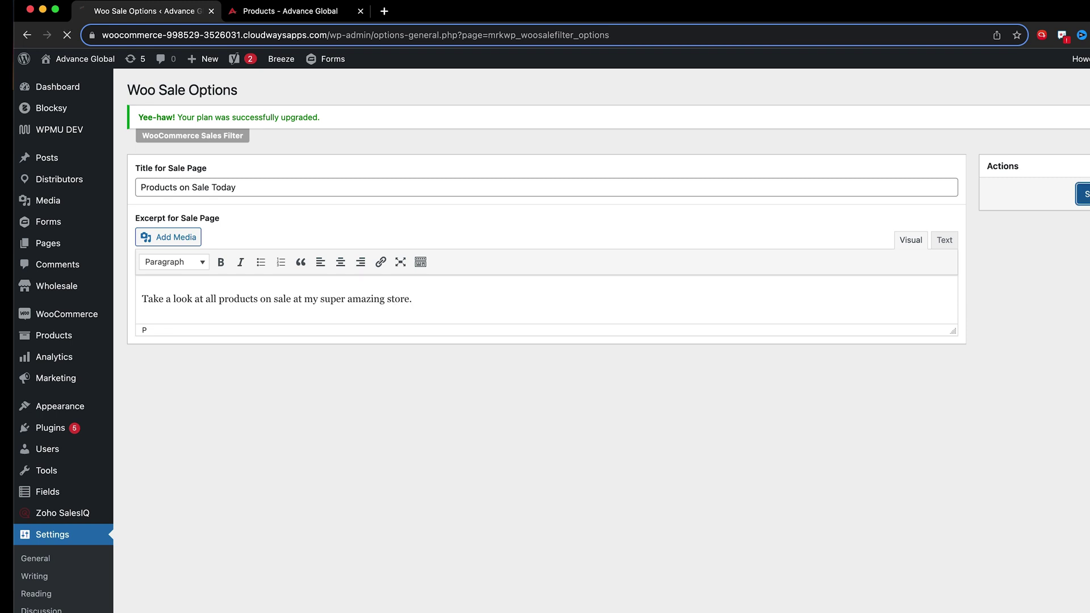
- Save the Woo Sale Options and reload the storefront sale page
left_click(1083, 193)
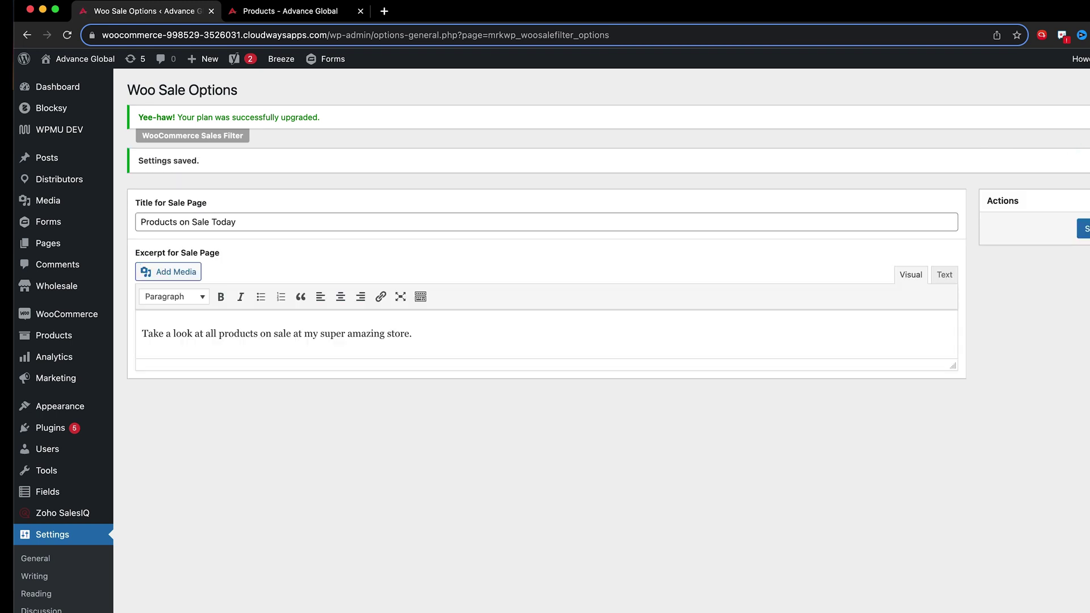
left_click(287, 11)
left_click(67, 34)
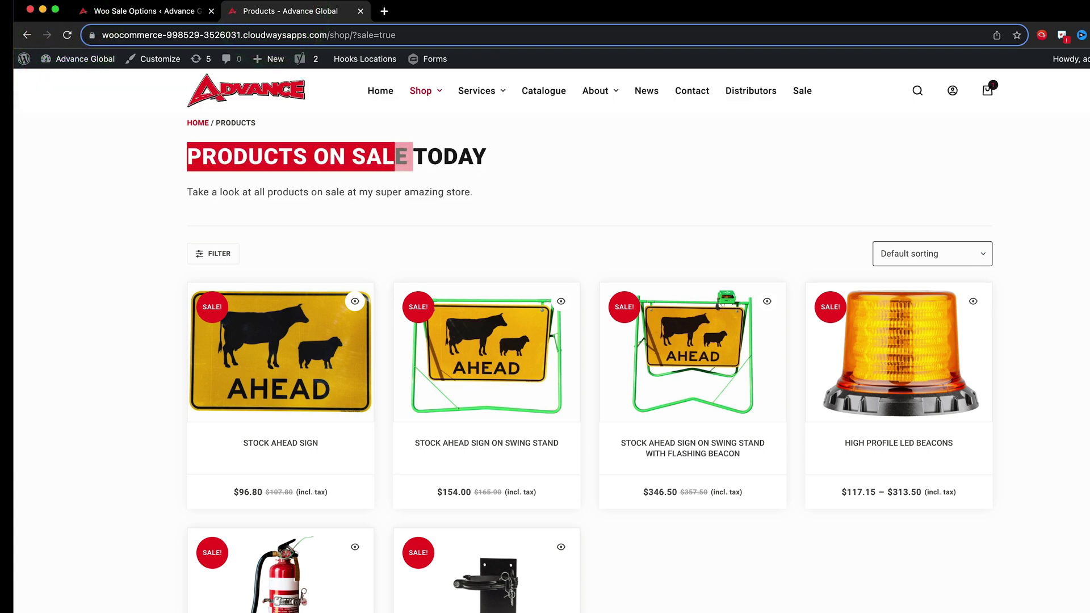
- Check the new heading and excerpt, then remove ?sale=true from the address to load the regular shop
left_click_drag(457, 157, 520, 155)
left_click_drag(473, 192, 181, 198)
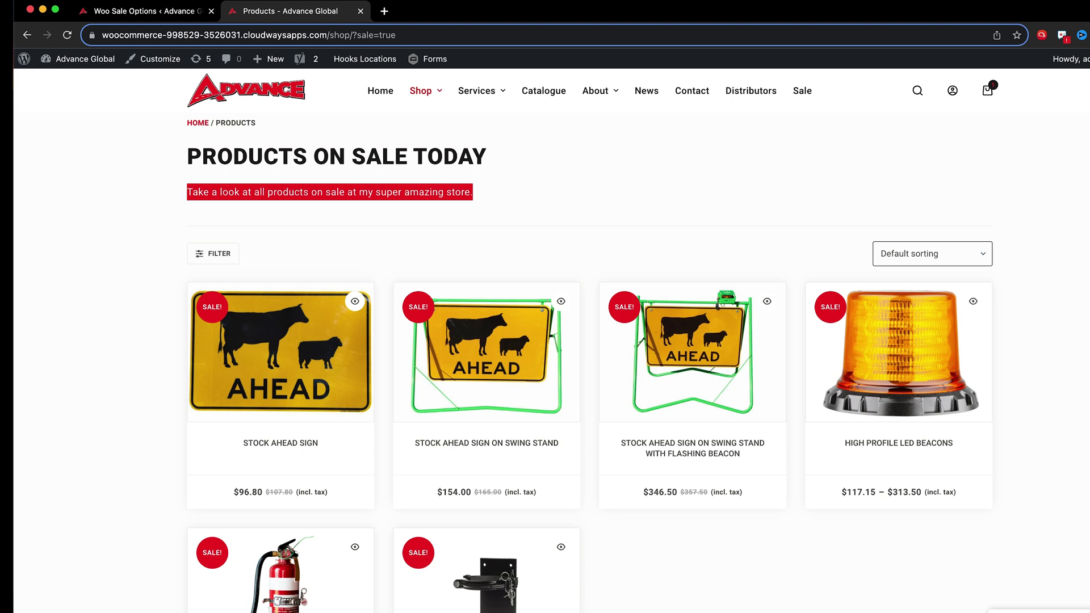
left_click_drag(352, 35, 456, 36)
key("BackSpace")
key("Return")
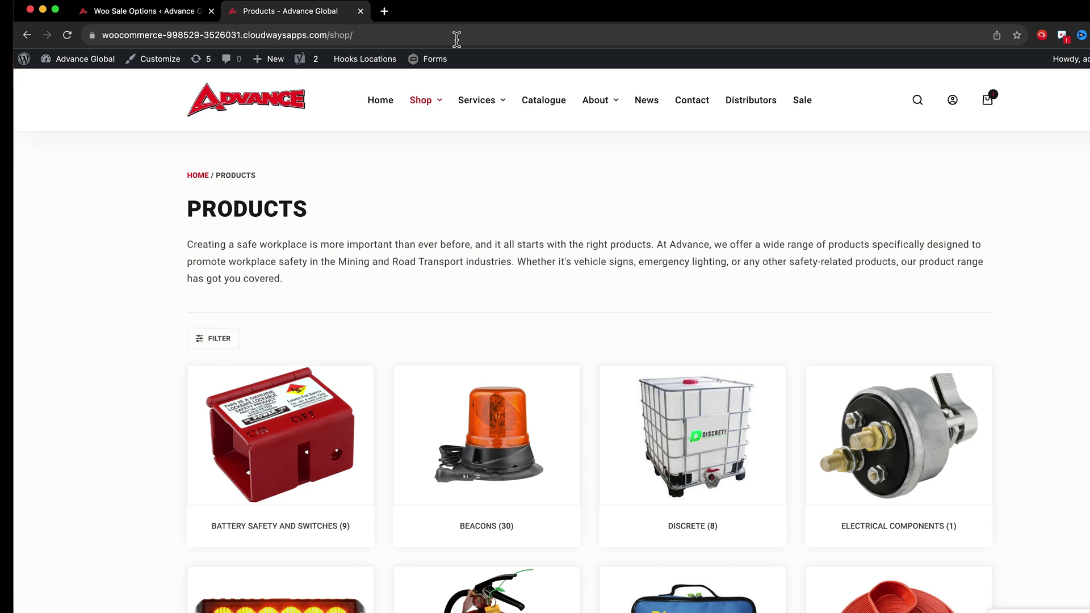
- Back in the admin, open the sales filter plugin's Account page and scroll to its pricing
left_click(126, 10)
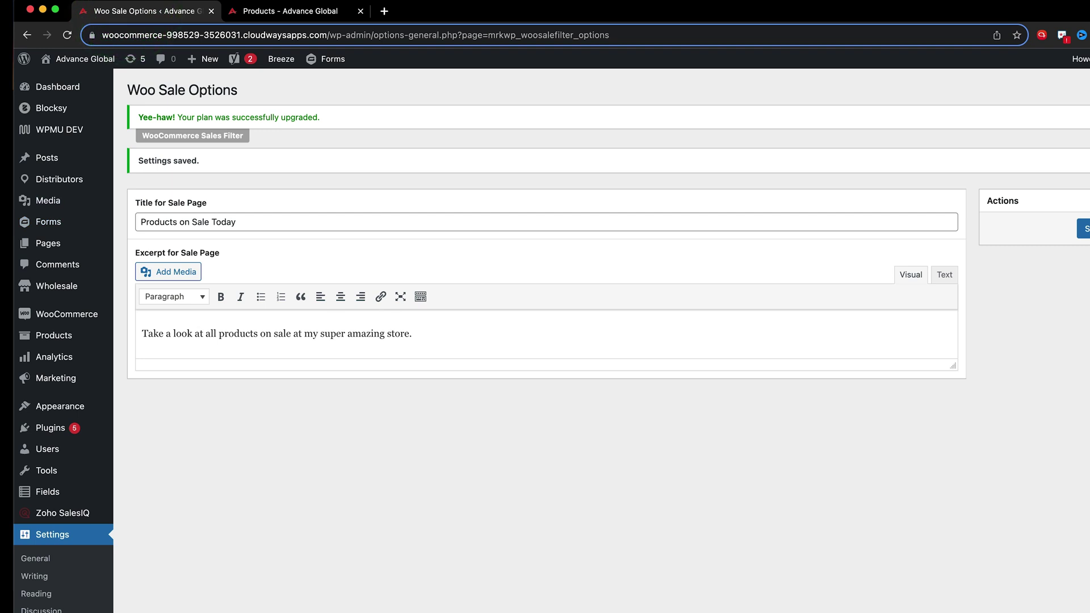
scroll(545, 341, "down", 6)
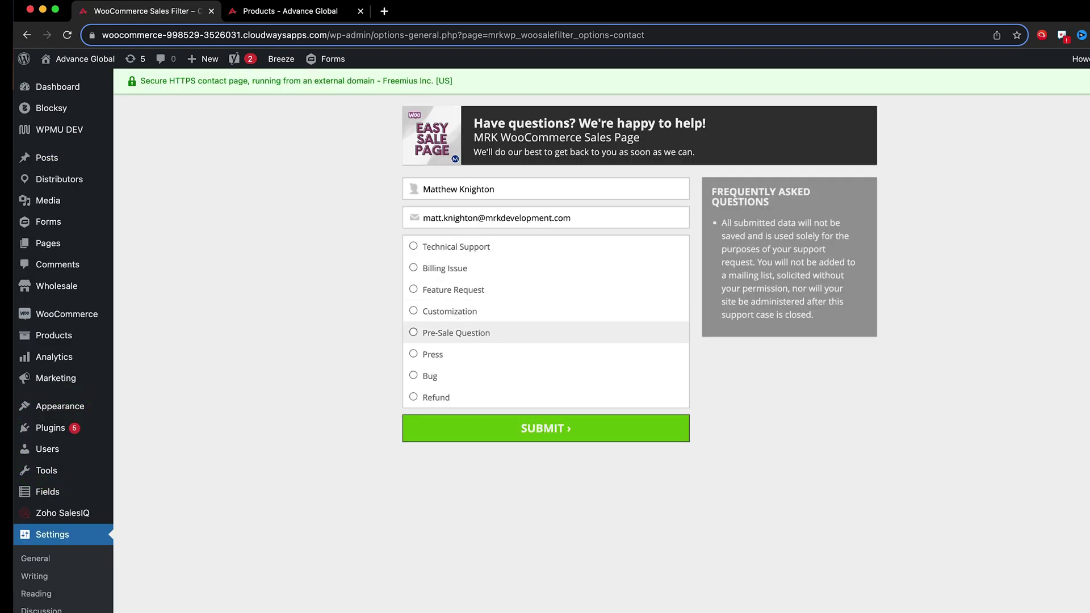
scroll(545, 341, "down", 4)
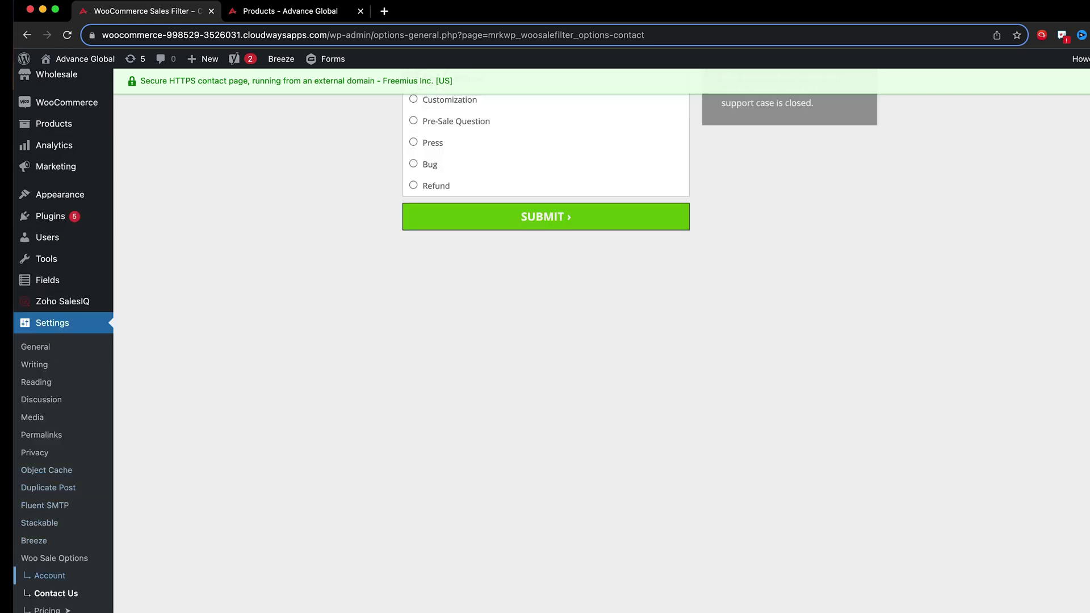
left_click(49, 576)
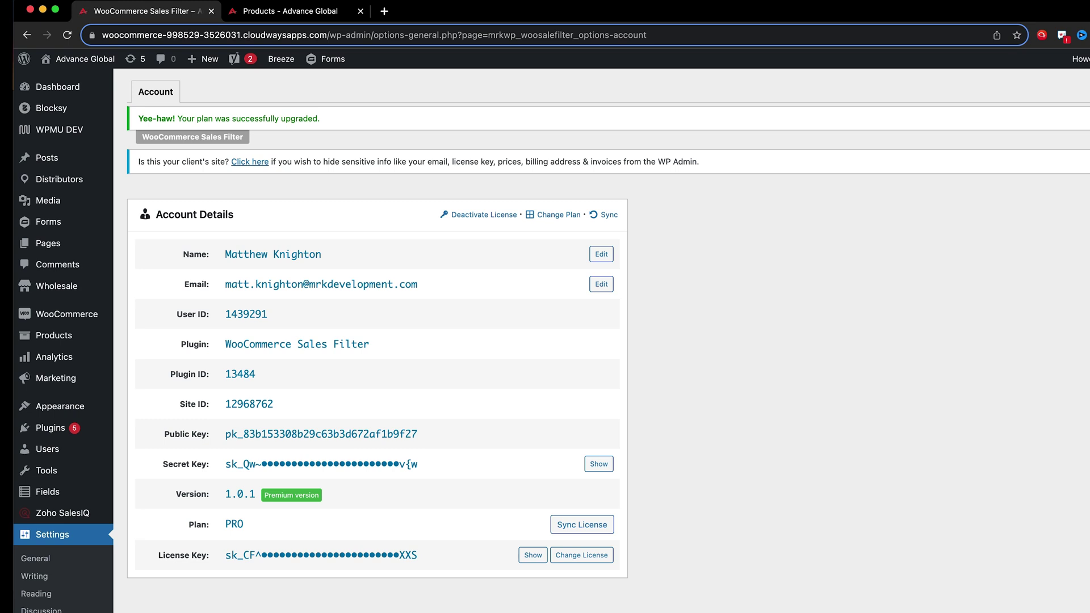
scroll(375, 340, "down", 6)
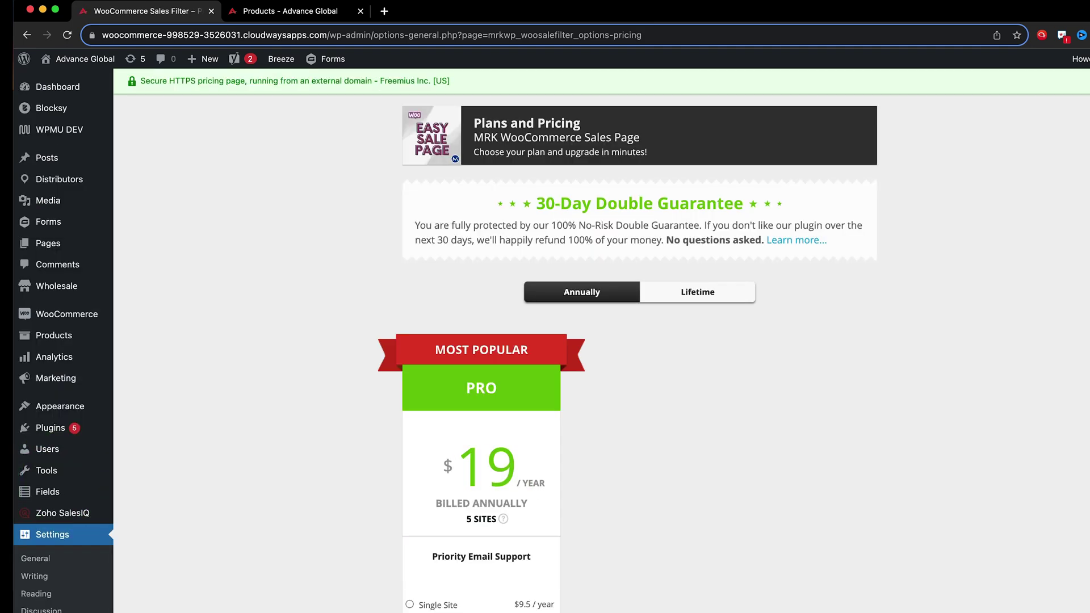
- Switch the pricing to Lifetime billing, showing PRO at $57 once for 5 sites
scroll(602, 341, "down", 2)
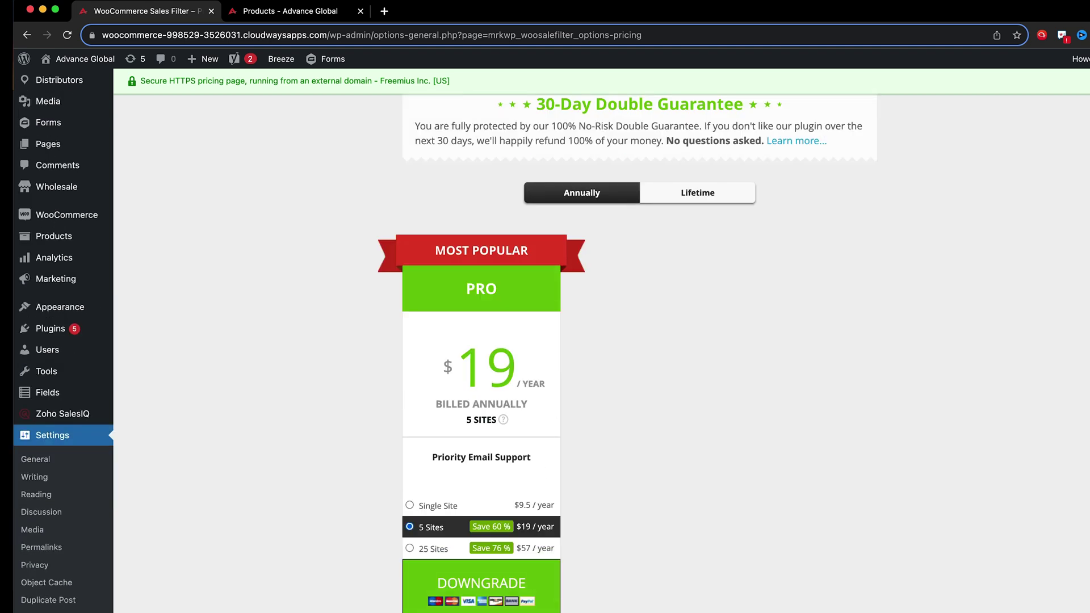
left_click(699, 192)
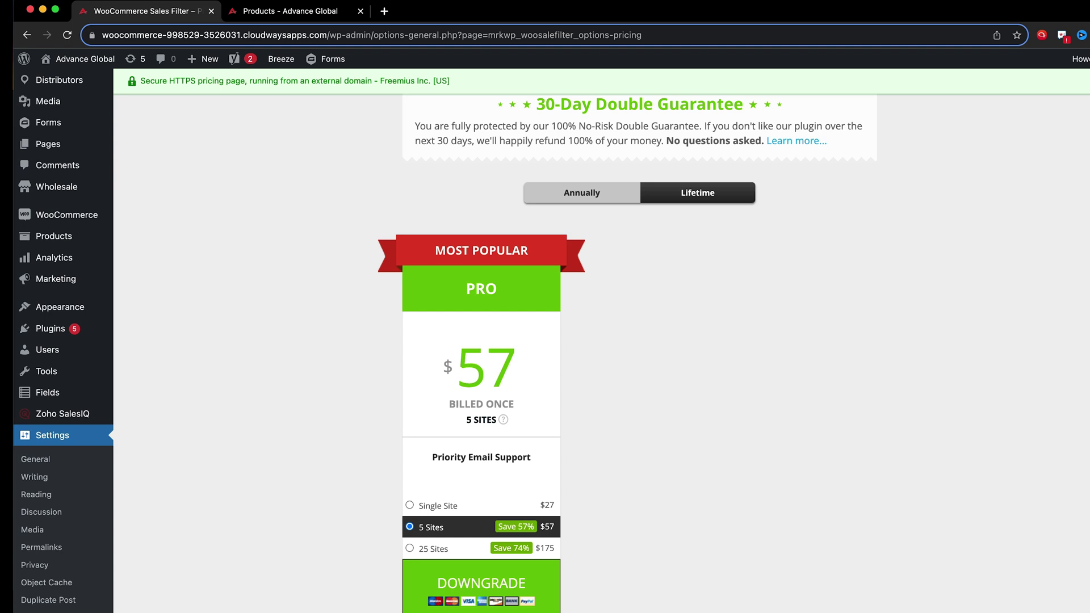
scroll(602, 340, "up", 2)
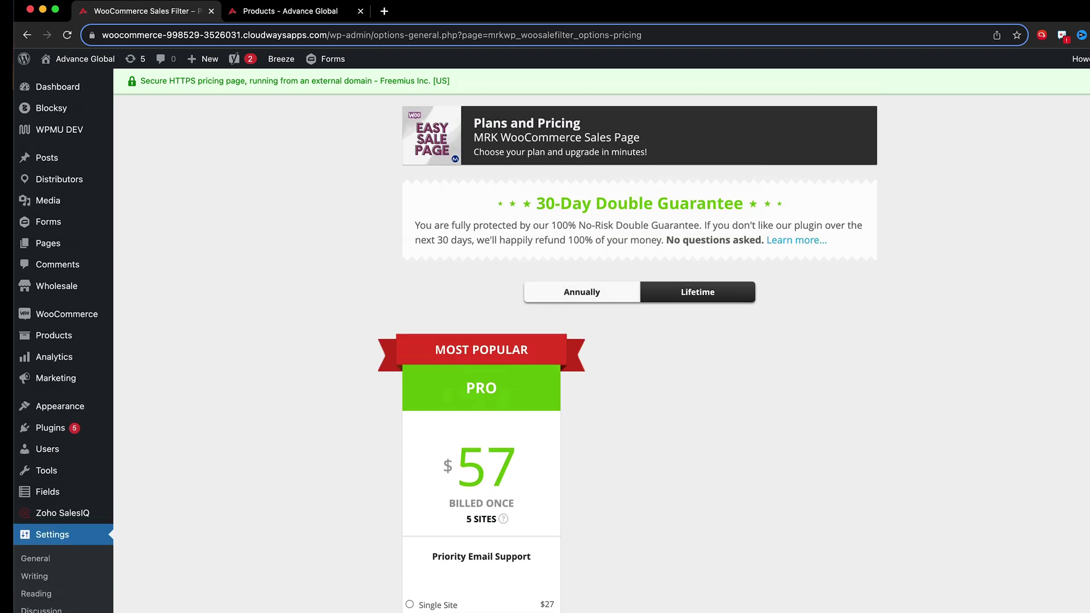